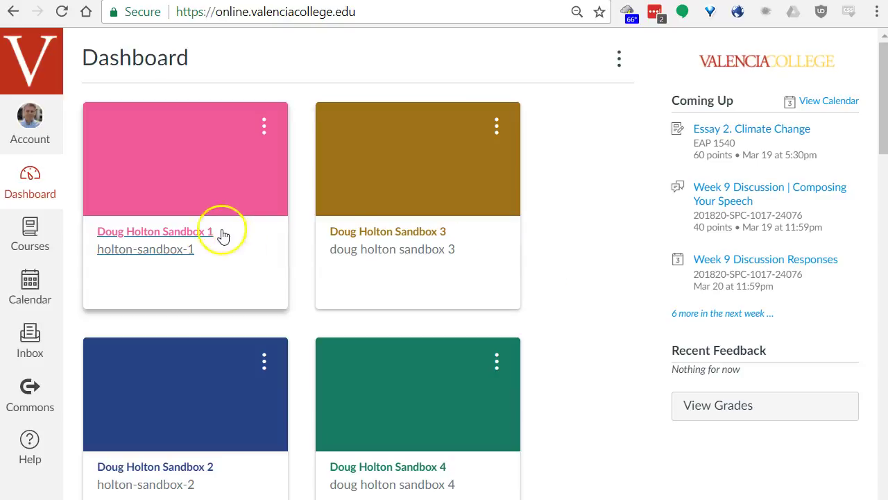
Open the LTAD1118 Canvas Essentials course from the Dashboard.
scroll(270, 272, down, 9)
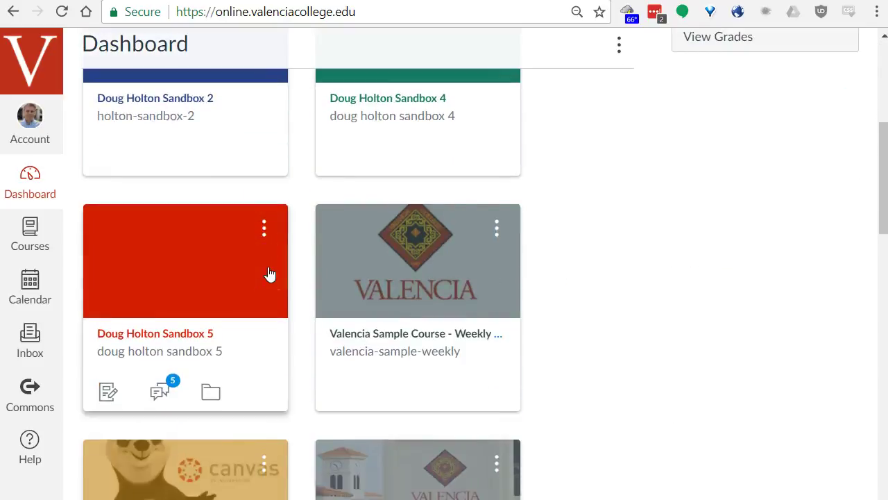
click(186, 332)
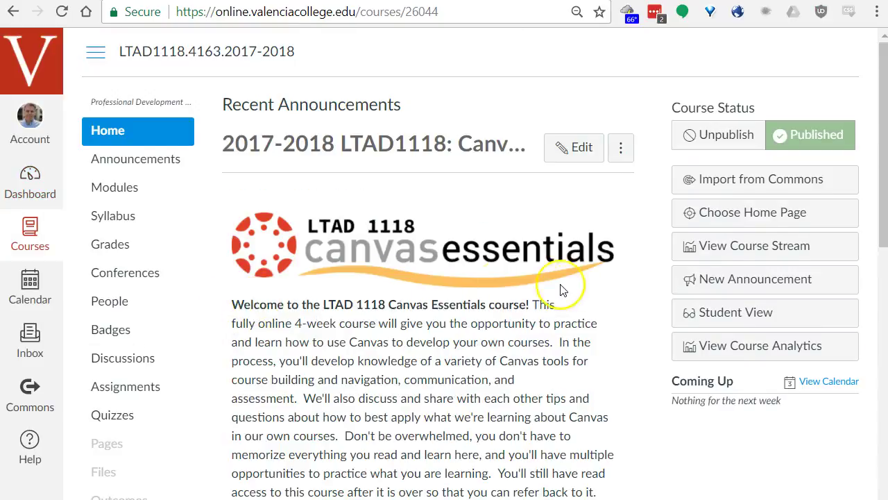
scroll(565, 290, down, 8)
scroll(573, 290, down, 3)
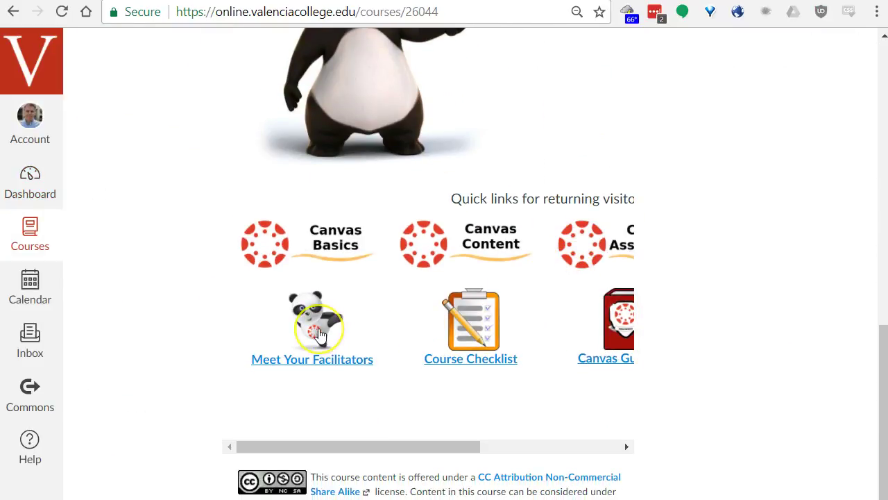
scroll(319, 335, up, 10)
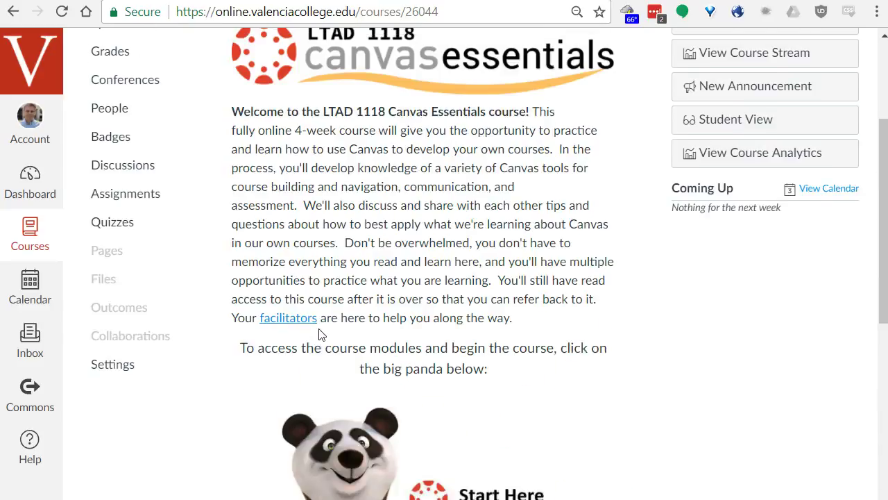
Glance at the course People list, then return home and scroll to the quick links.
click(123, 295)
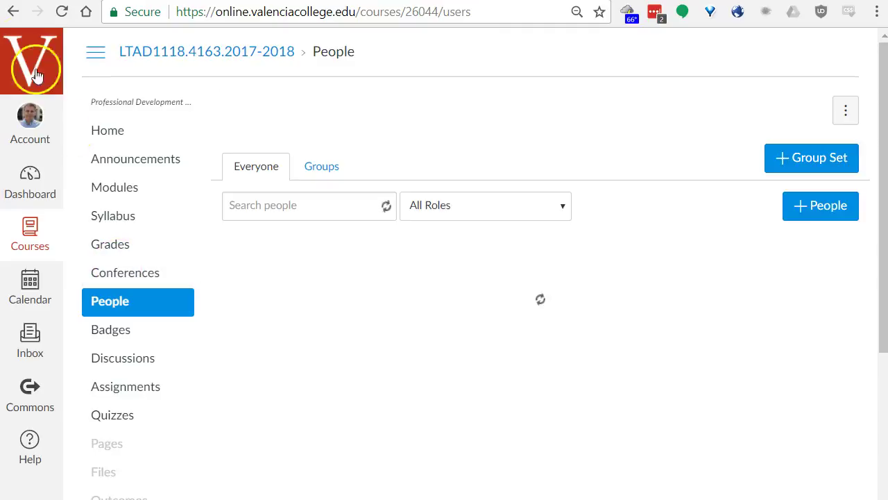
click(14, 13)
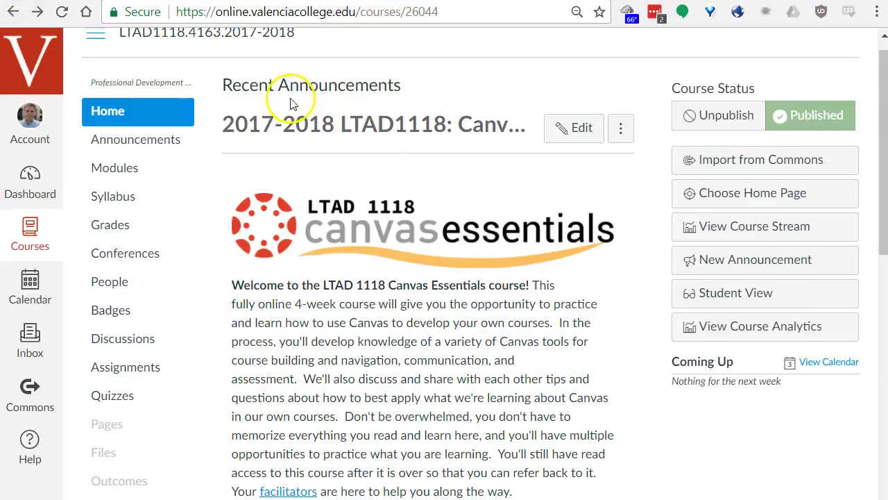
scroll(439, 216, down, 3)
scroll(437, 219, down, 7)
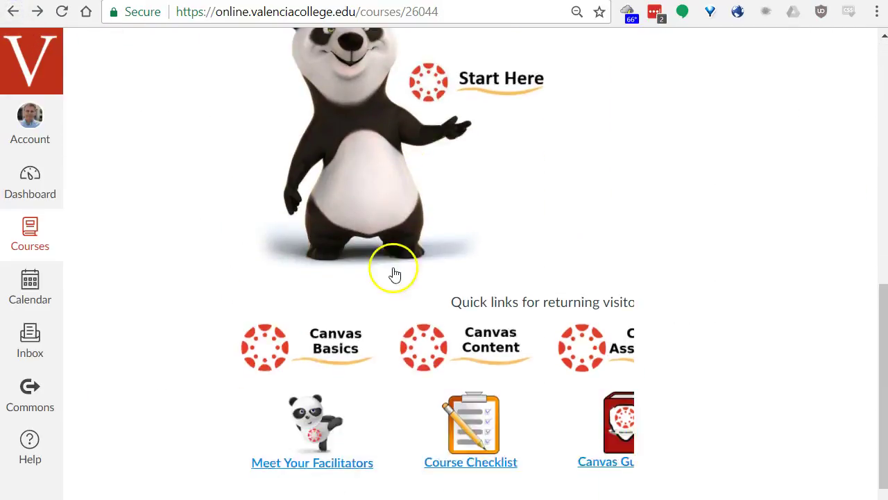
Browse the facilitator profiles on the Meet Your Facilitators page.
click(311, 333)
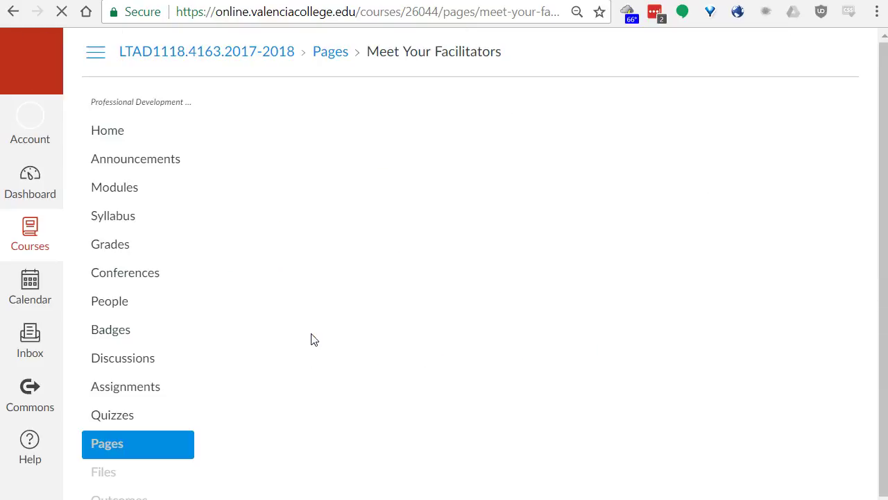
scroll(479, 277, down, 3)
scroll(439, 243, down, 4)
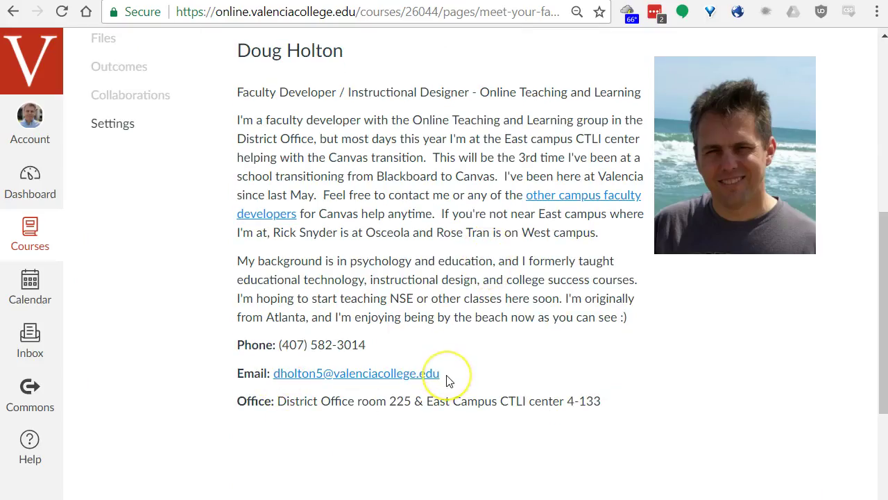
drag(447, 377, 333, 374)
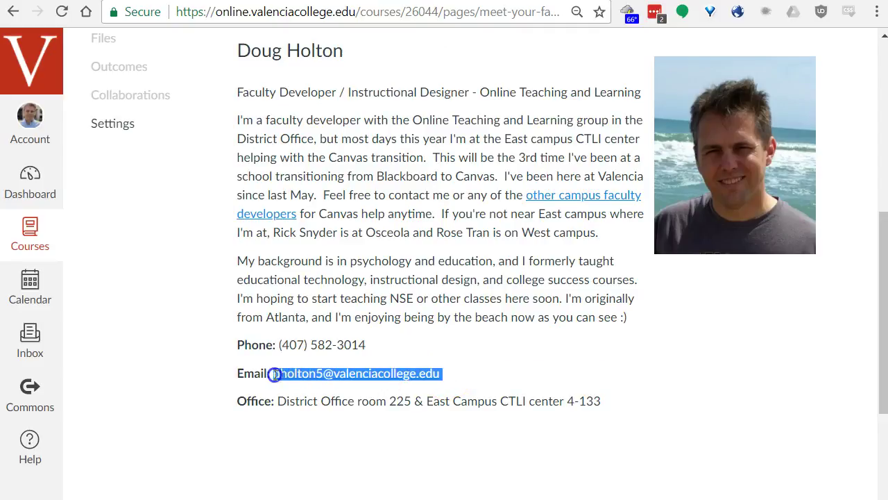
click(368, 292)
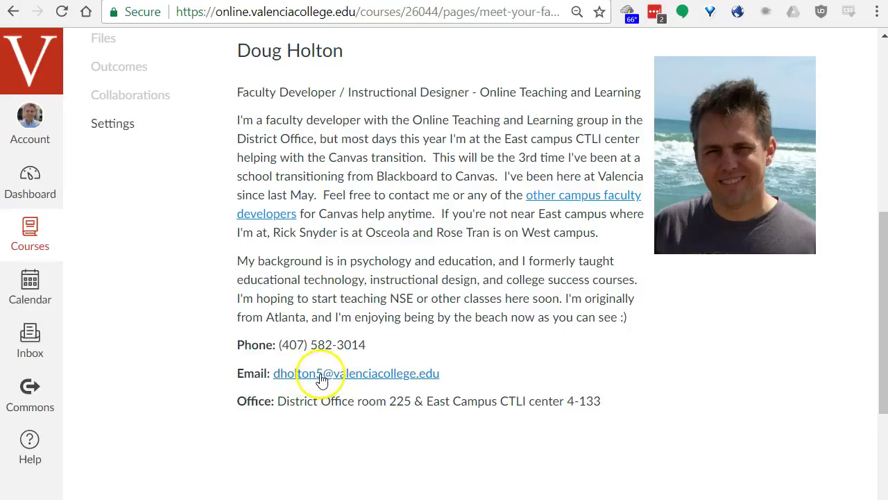
scroll(415, 294, up, 3)
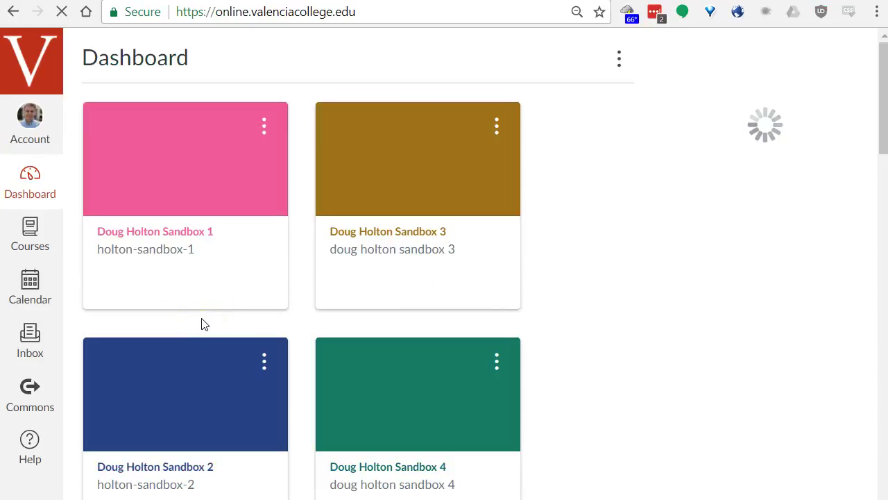
Open the first sandbox course and go to its People list.
click(168, 235)
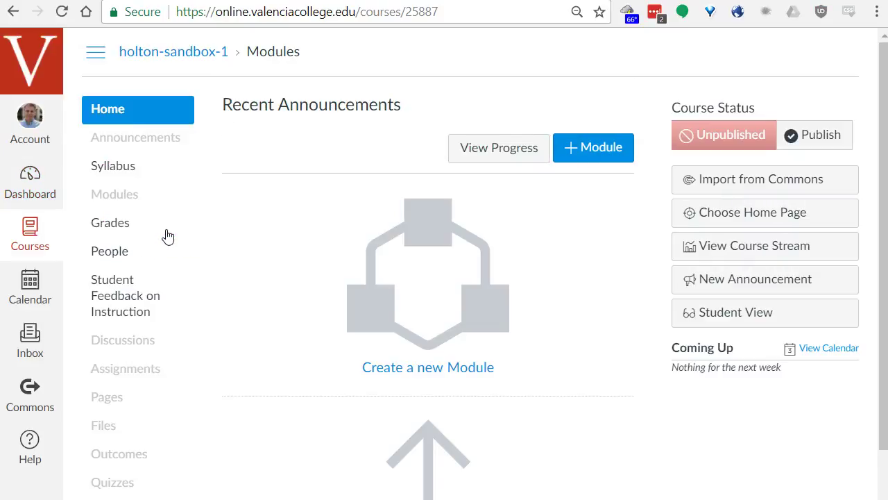
click(126, 256)
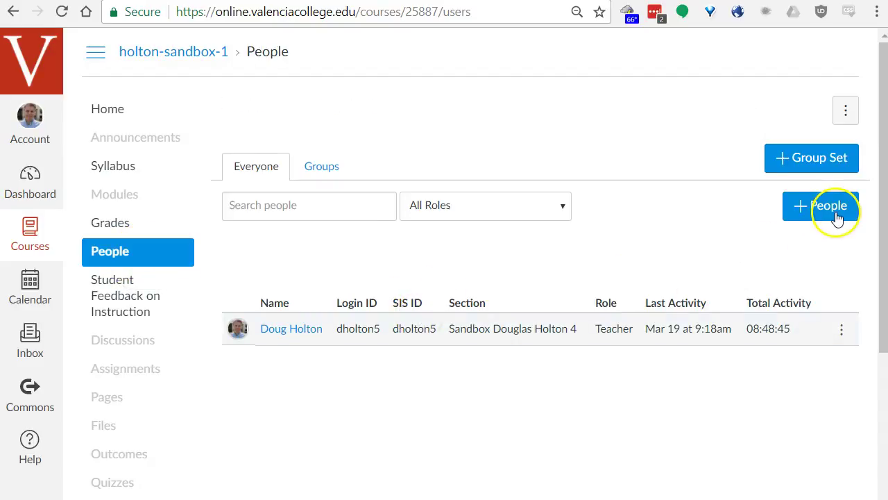
In Add People, enter a user by login ID and assign the Designer role.
click(836, 212)
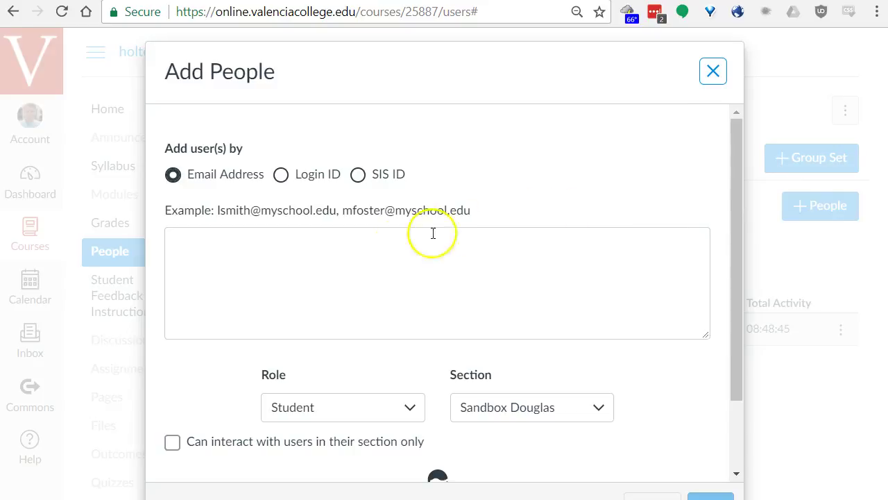
click(384, 248)
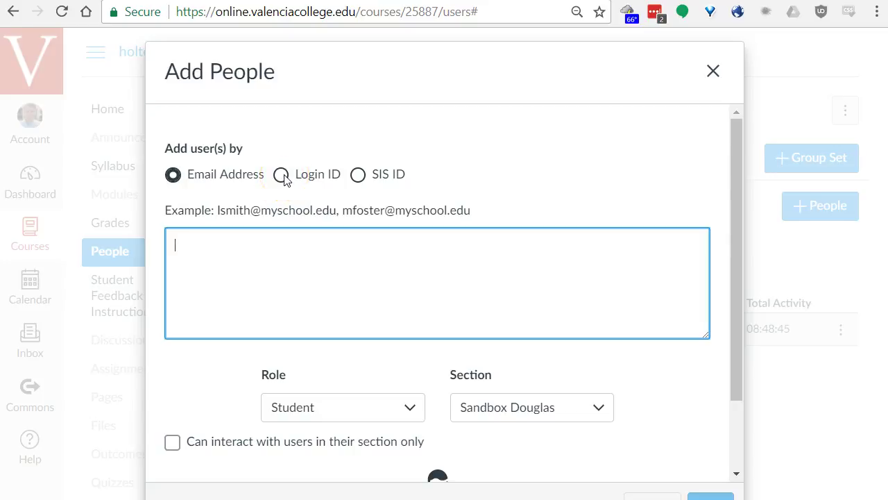
click(282, 176)
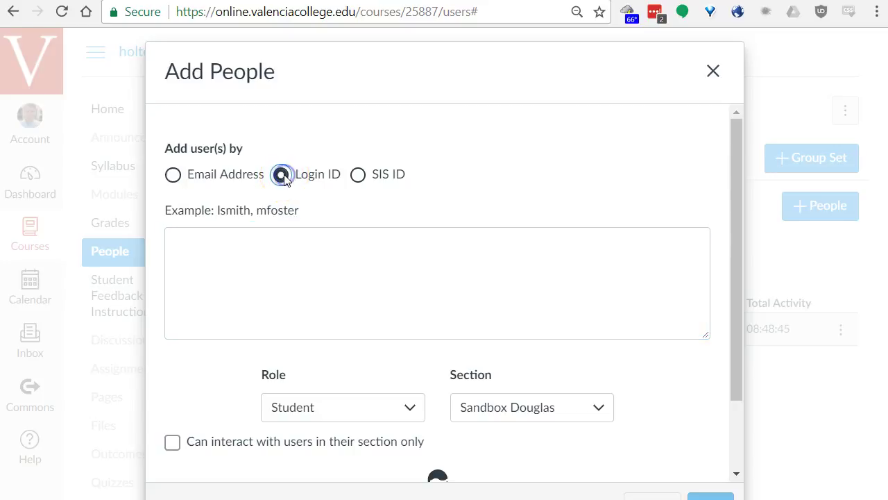
click(283, 273)
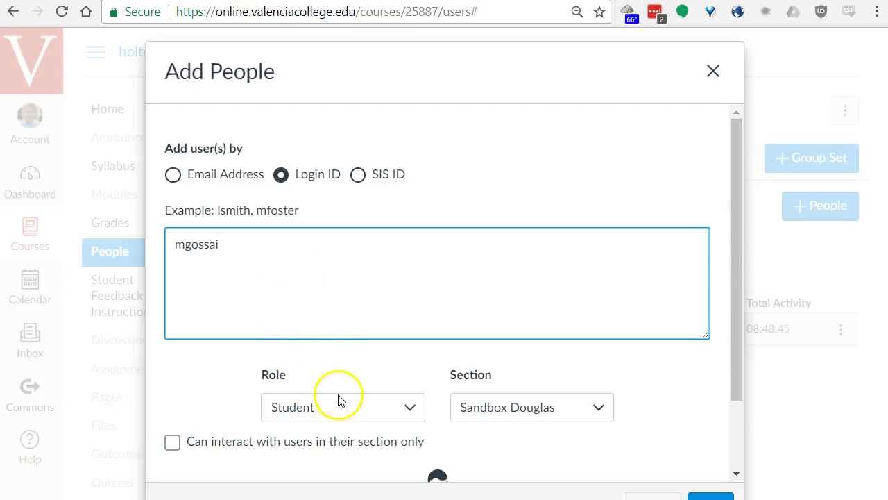
click(303, 414)
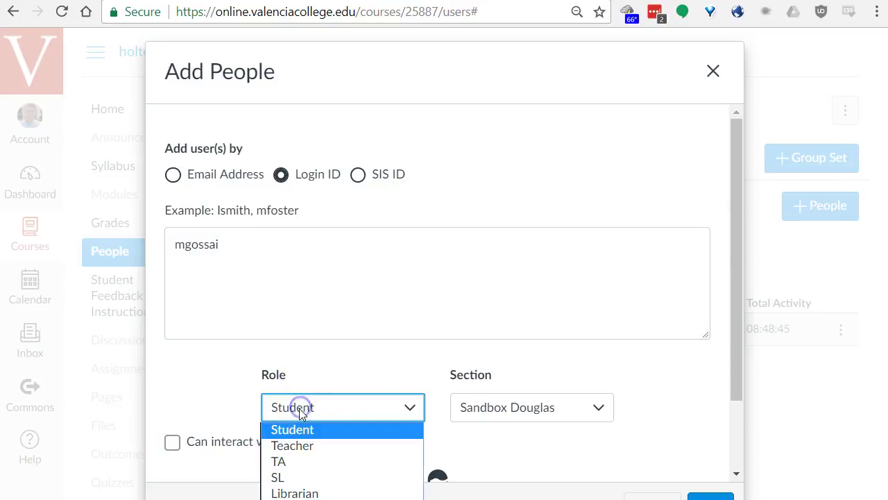
click(308, 486)
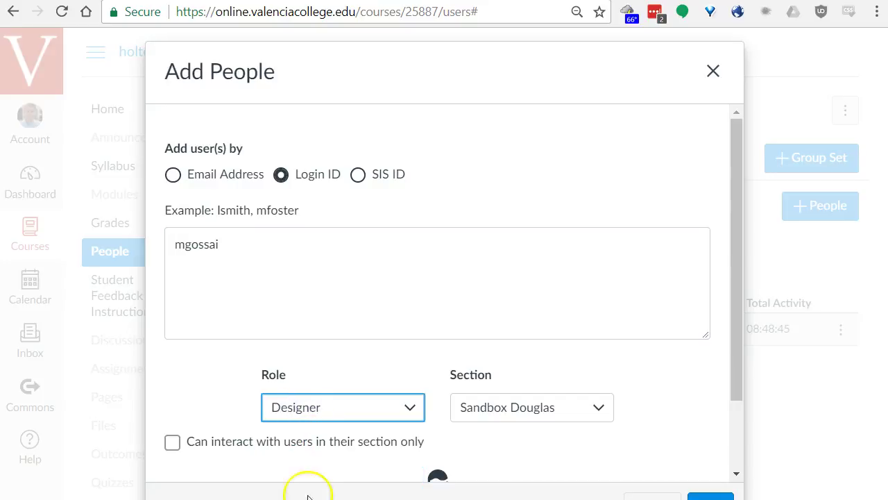
click(234, 371)
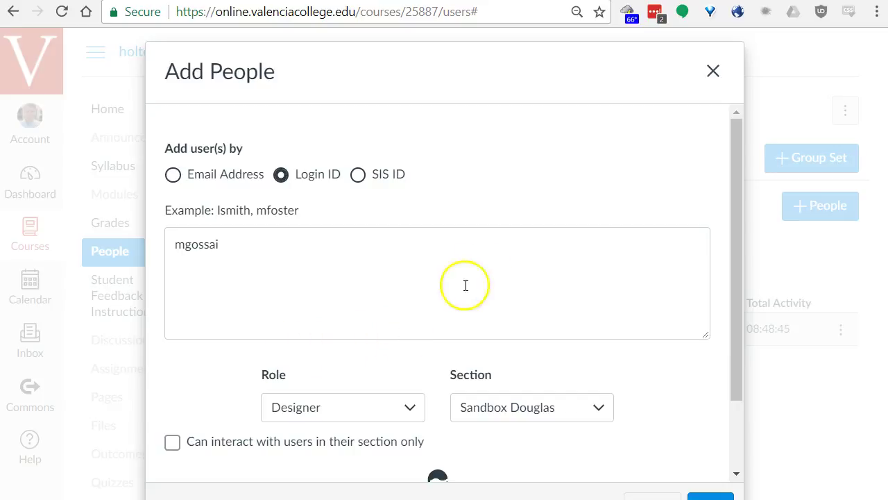
drag(557, 50, 558, 28)
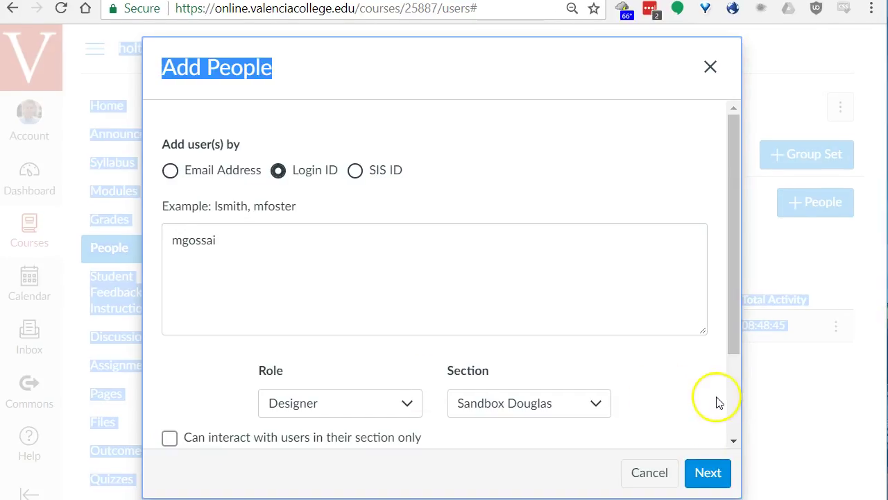
Confirm the entered user and add them as a pending Course Designer.
click(708, 472)
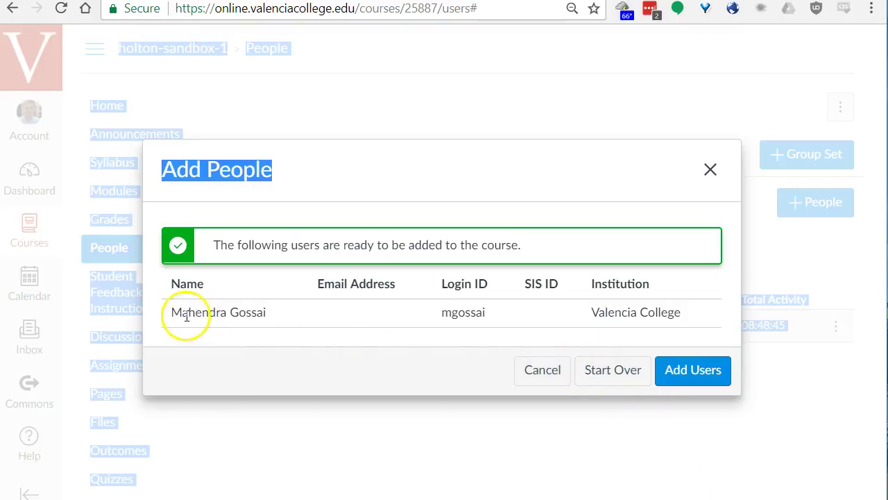
click(696, 375)
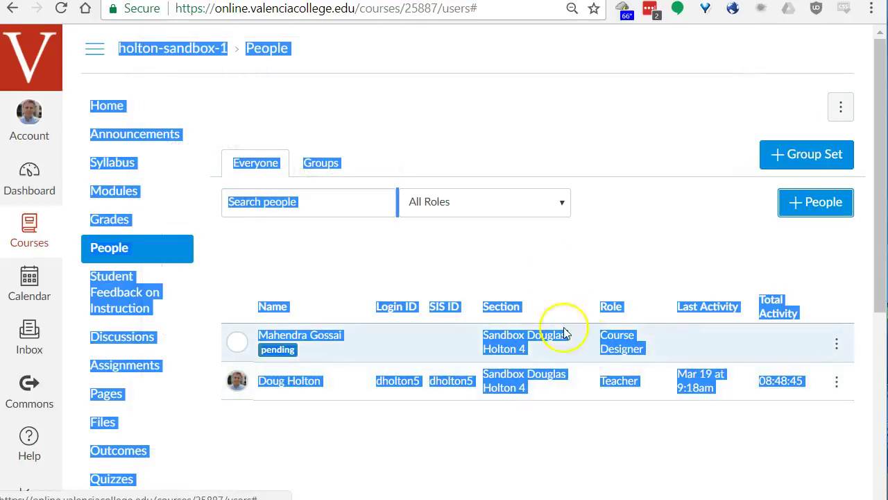
click(551, 250)
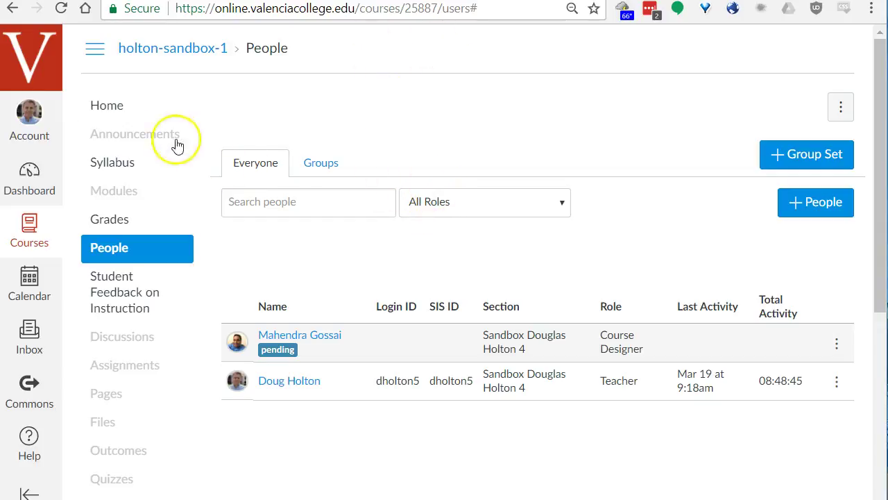
Go to the sandbox course home page and select its URL in the address bar.
click(117, 107)
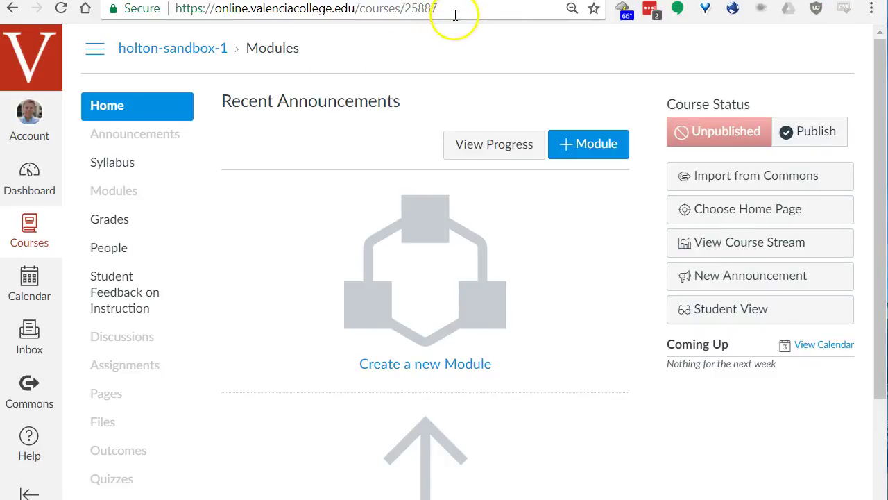
click(454, 15)
key(ctrl+c)
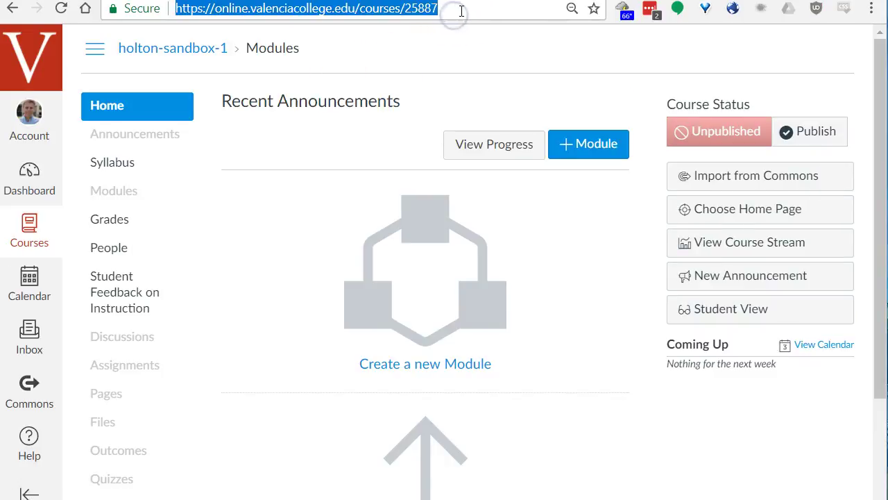
click(461, 11)
drag(461, 11, 144, 9)
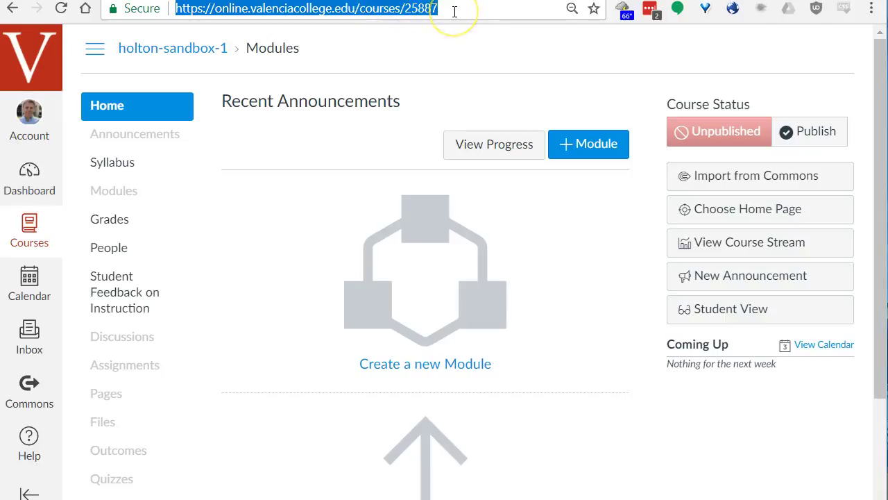
From the Dashboard, open the LTAD1118 Canvas Essentials course card.
click(31, 186)
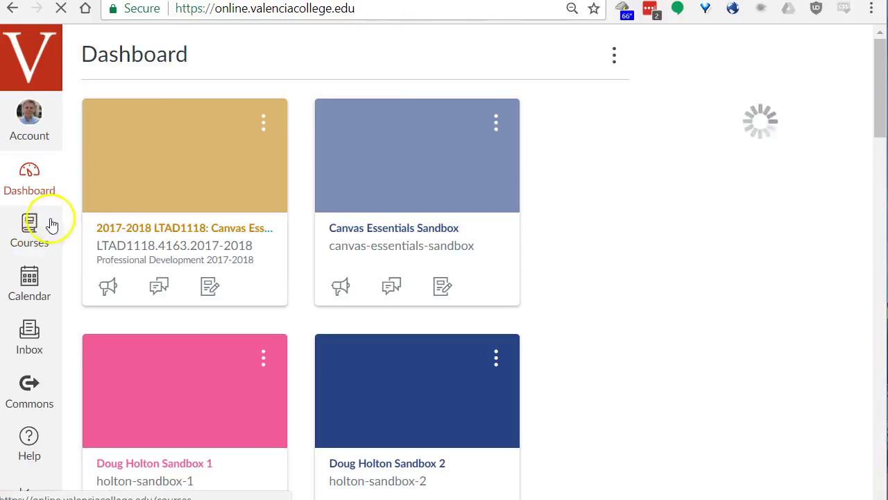
scroll(198, 277, down, 10)
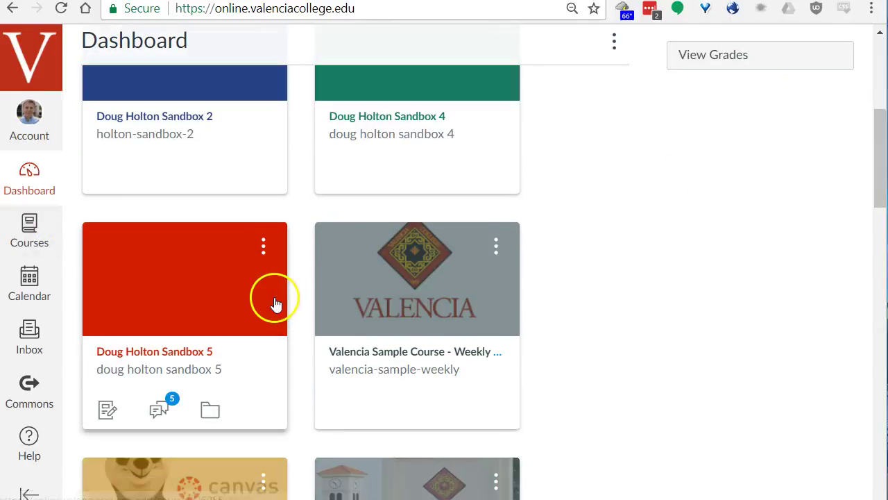
click(220, 252)
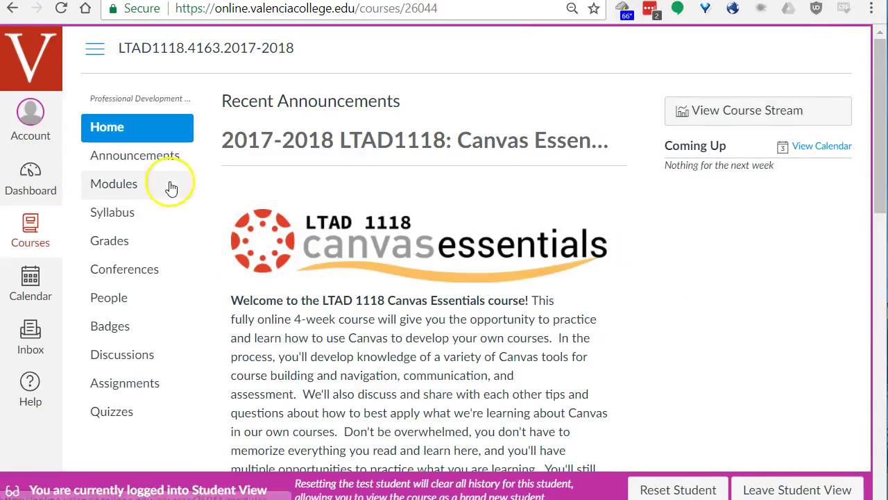
Open Module 1 Assignment from Assignments, read the instructions, and start a submission.
click(125, 388)
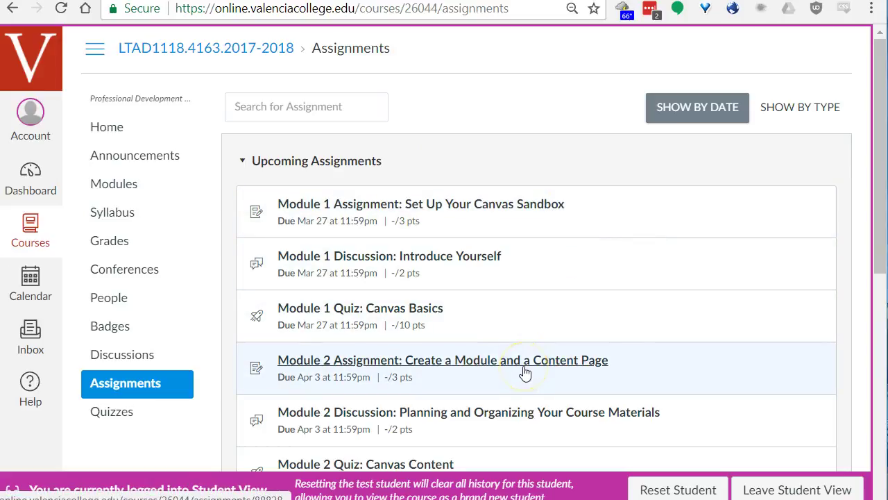
click(533, 208)
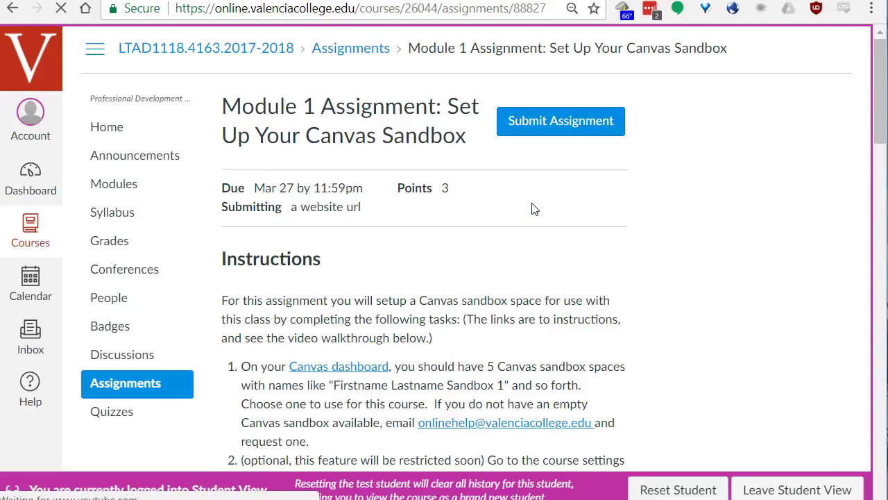
scroll(620, 206, down, 4)
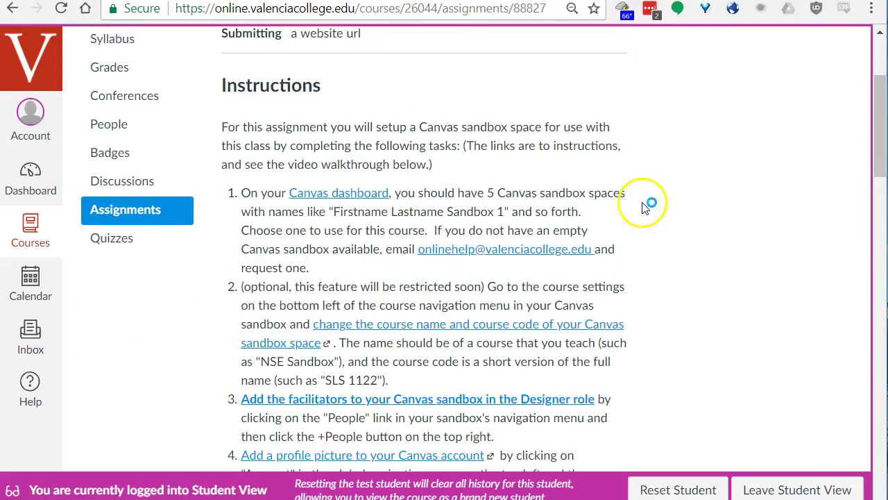
scroll(666, 206, down, 4)
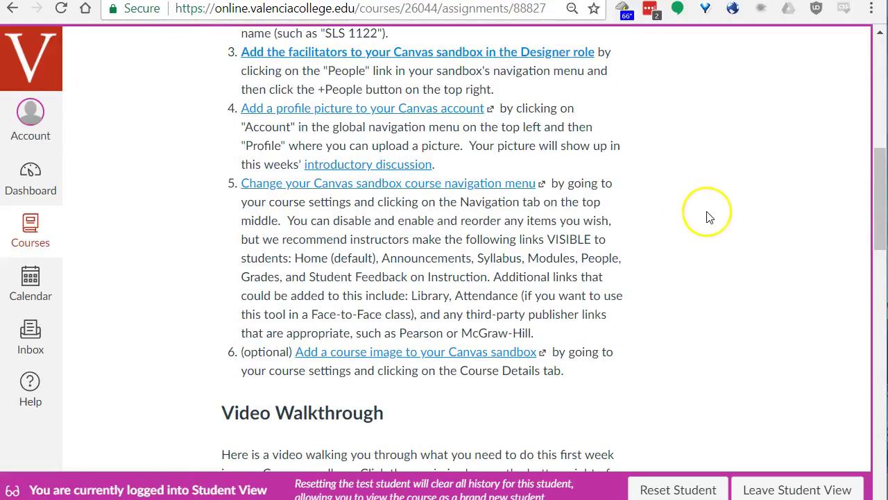
scroll(746, 222, up, 6)
scroll(730, 232, down, 10)
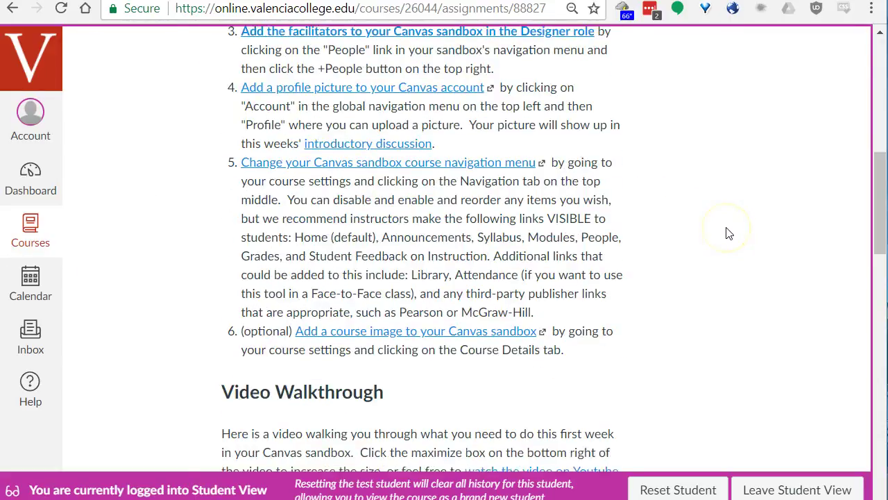
scroll(730, 232, up, 10)
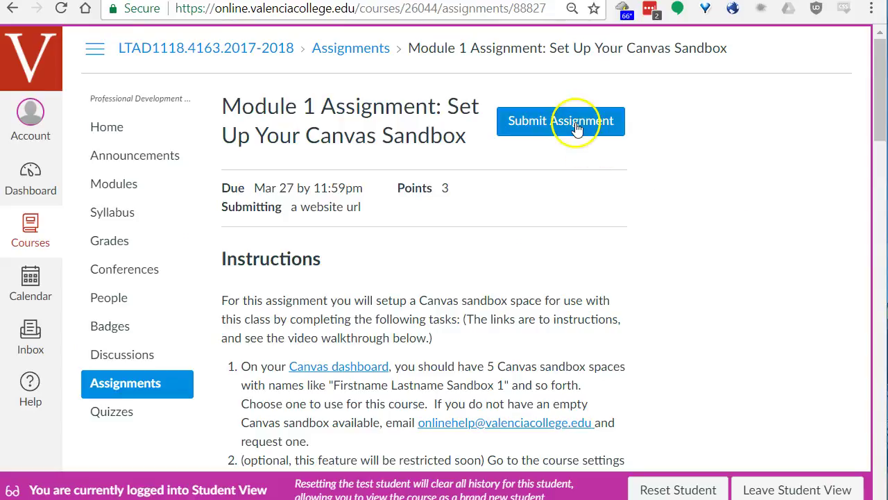
click(577, 128)
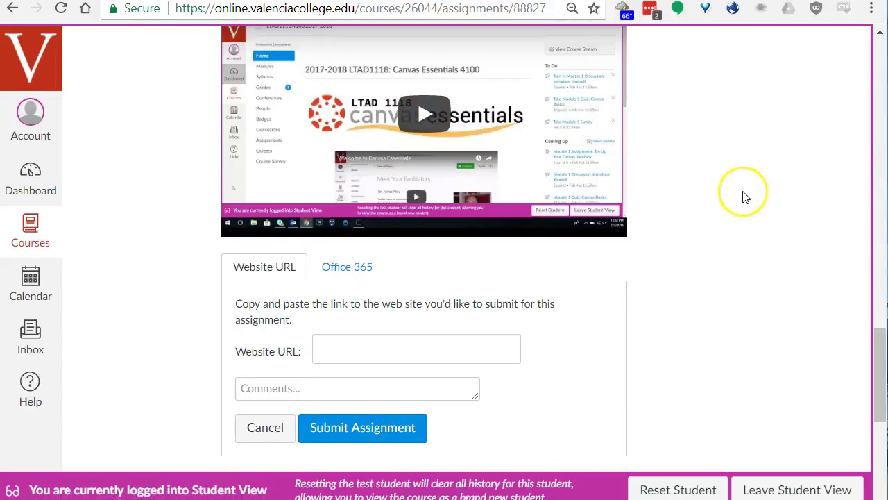
Paste the sandbox course URL into Website URL, leave comments empty, and submit.
scroll(694, 197, down, 3)
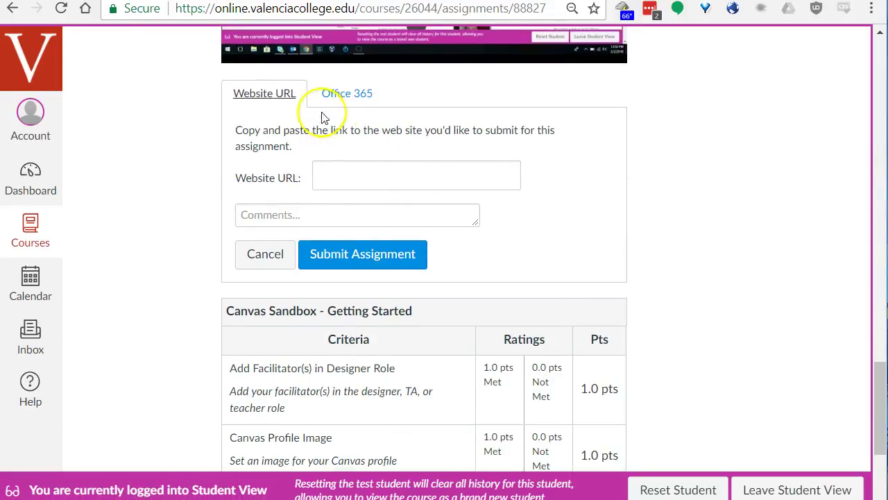
click(390, 175)
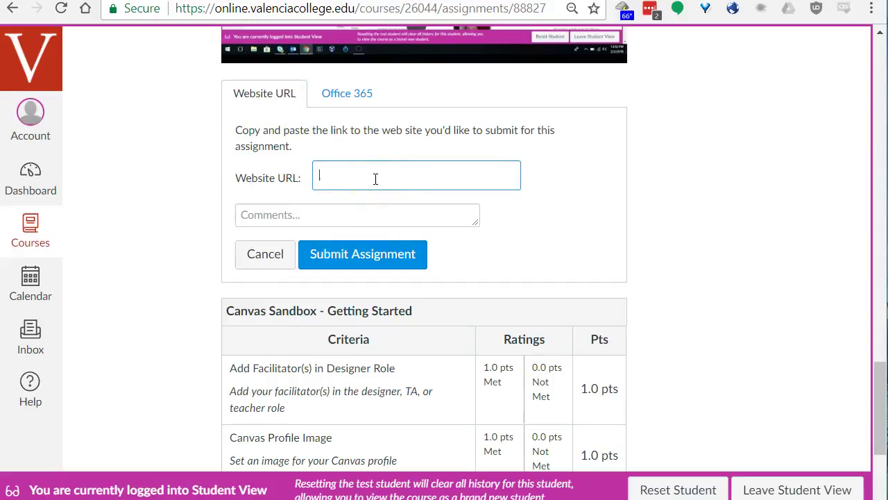
key(ctrl+v)
right_click(371, 179)
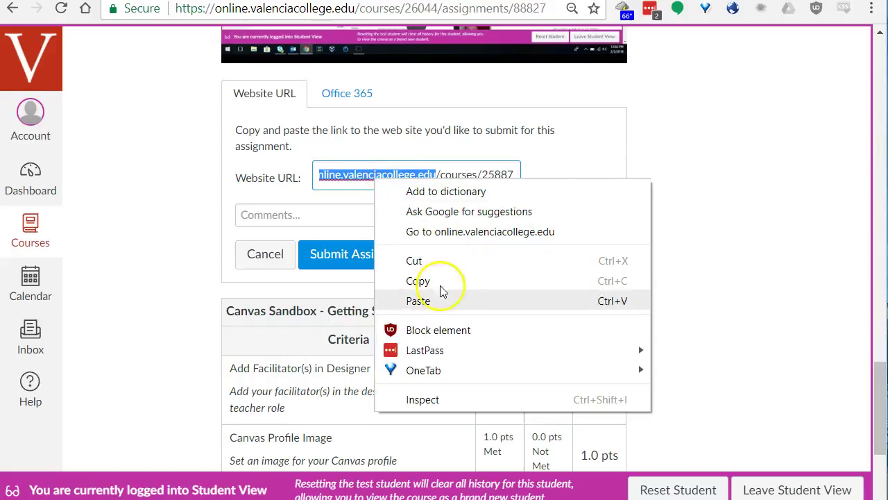
click(676, 143)
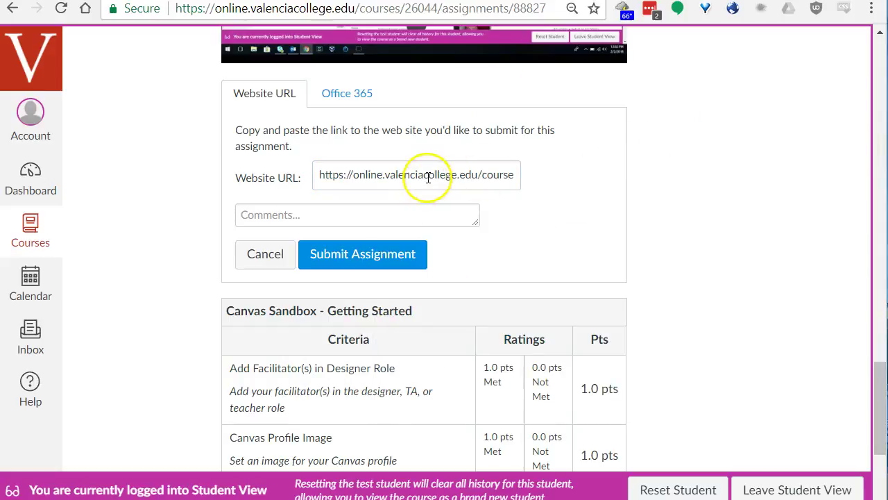
click(355, 211)
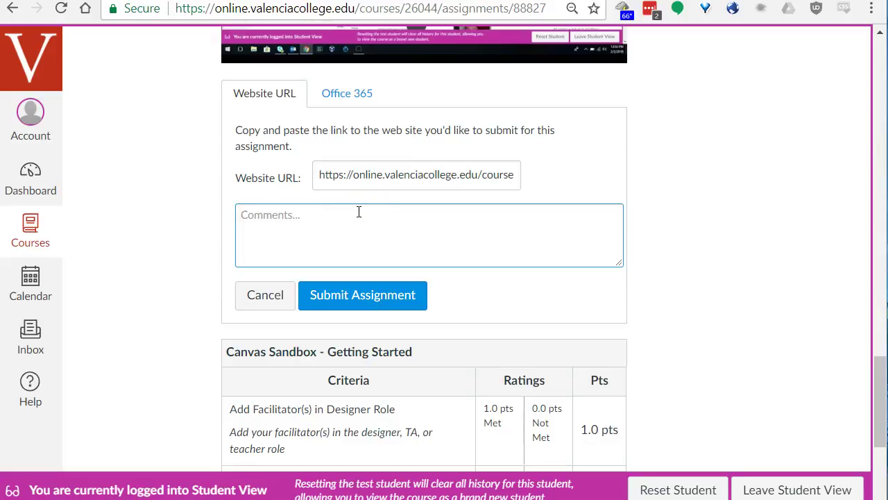
click(397, 220)
click(367, 298)
click(370, 254)
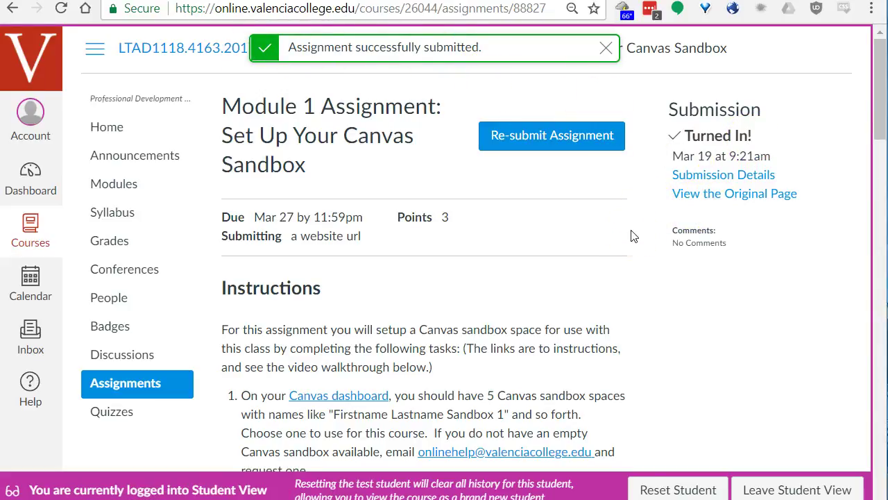
Return to the LTAD1118 course home page from the course menu.
click(627, 271)
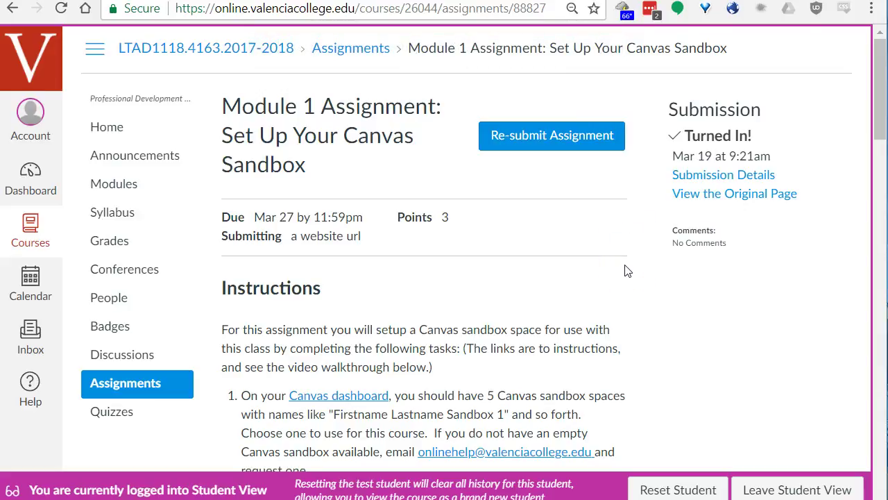
click(323, 397)
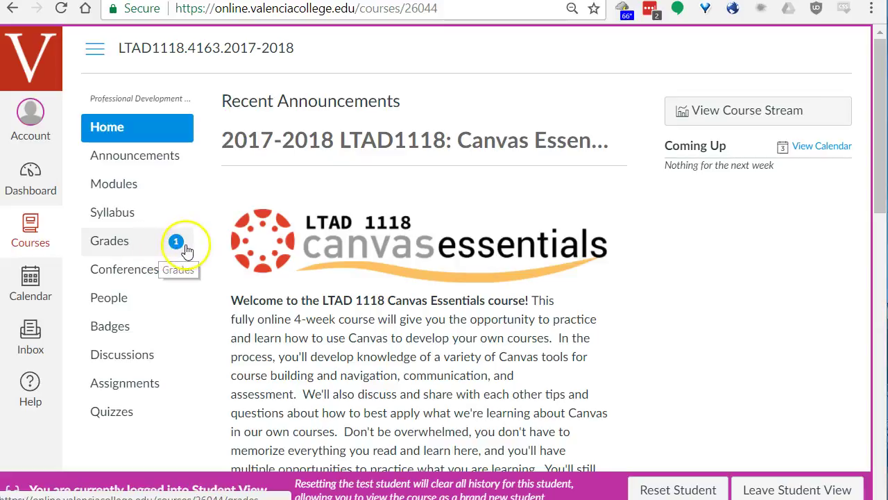
Open the course Grades page showing Module 1 Assignment at 3/3 and a 100% total.
click(124, 247)
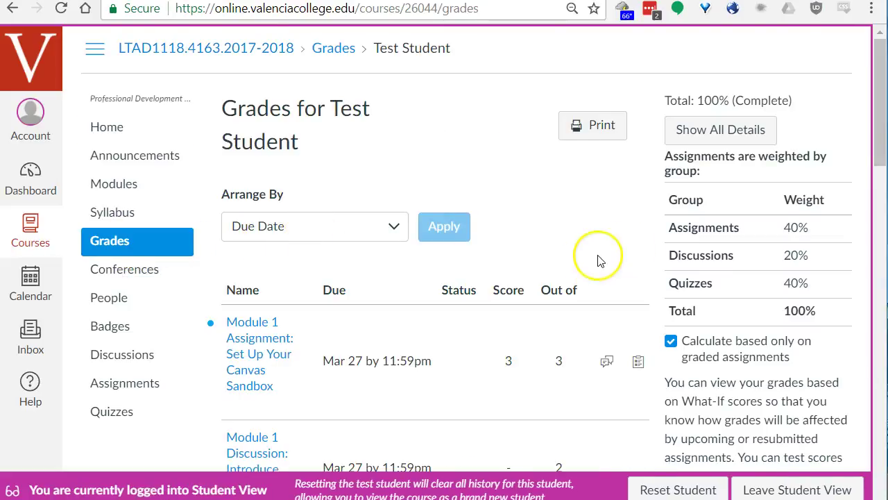
scroll(611, 254, down, 1)
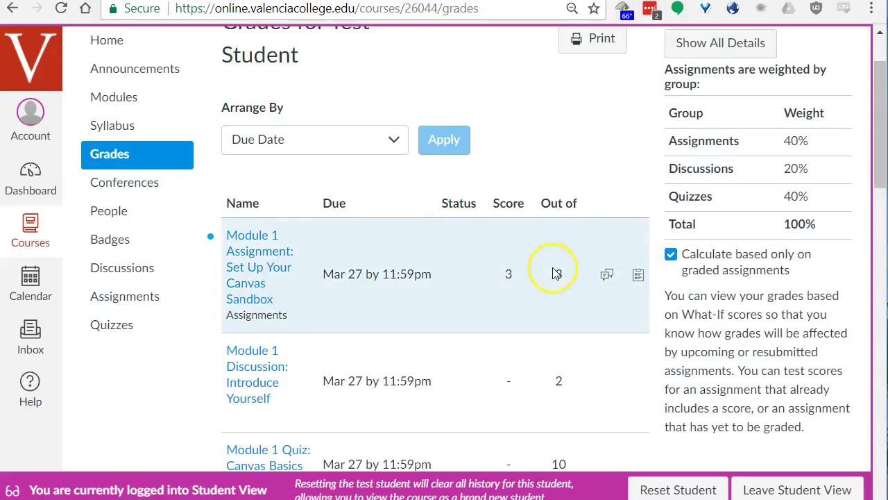
scroll(642, 268, down, 1)
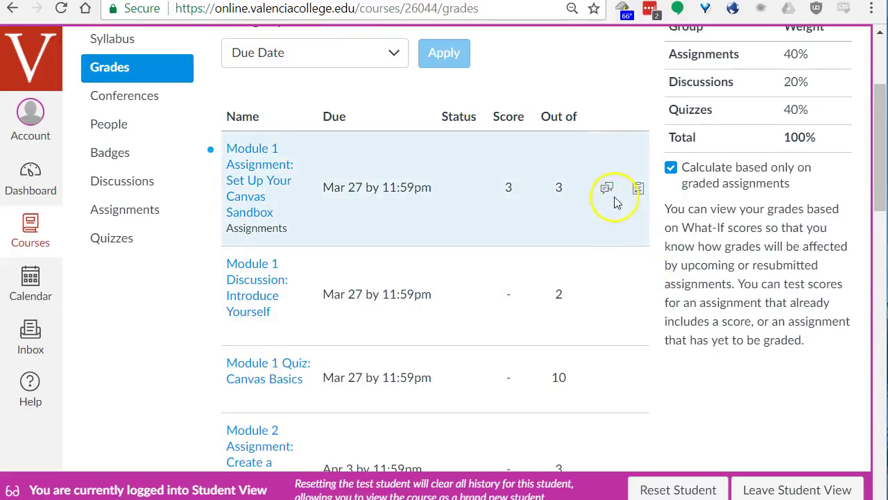
Expand the instructor comment and the graded rubric on the Module 1 Assignment row.
click(607, 189)
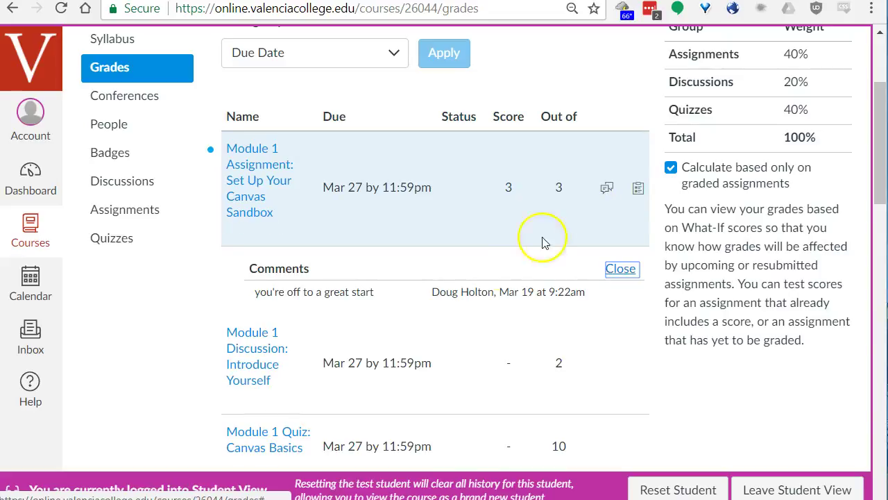
click(639, 189)
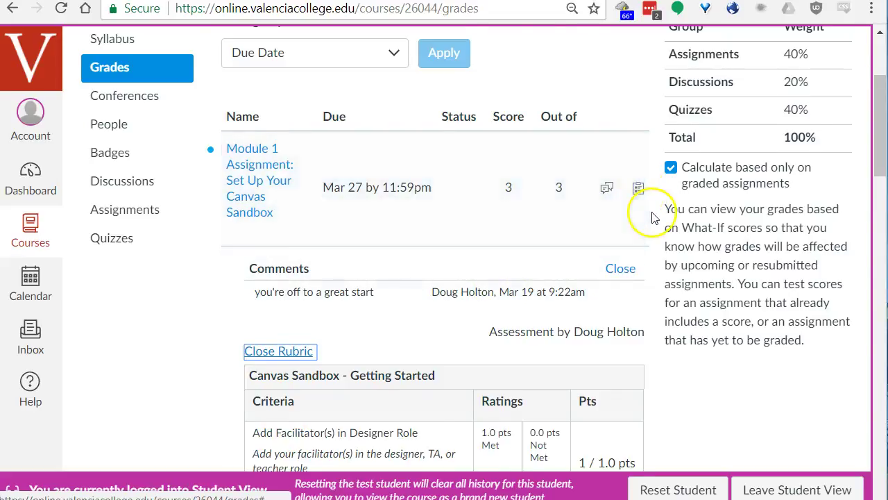
scroll(666, 229, down, 3)
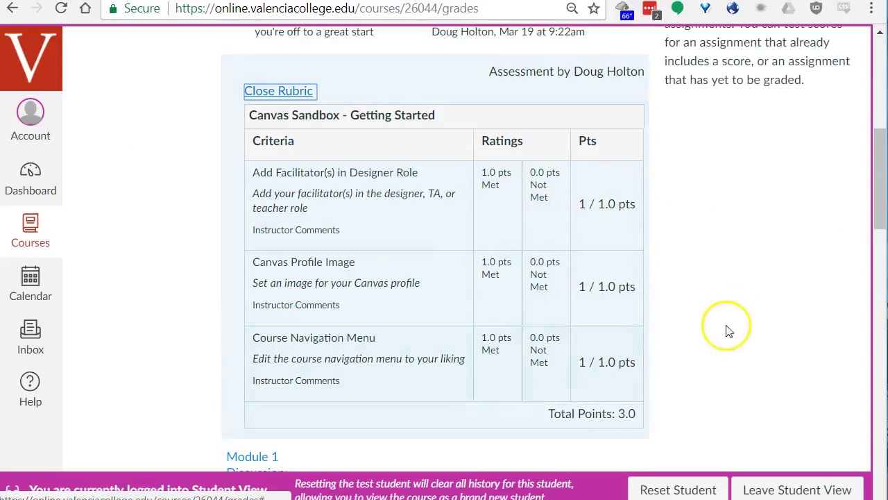
scroll(672, 288, up, 5)
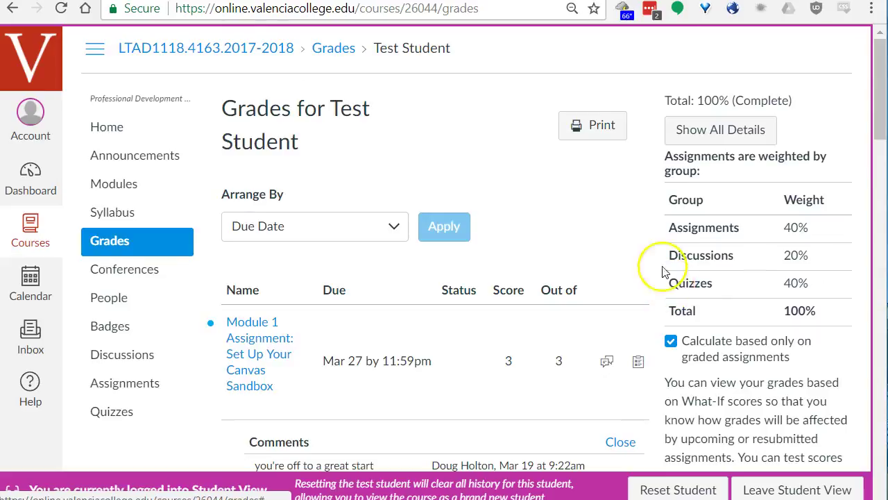
scroll(765, 294, down, 6)
scroll(709, 284, up, 6)
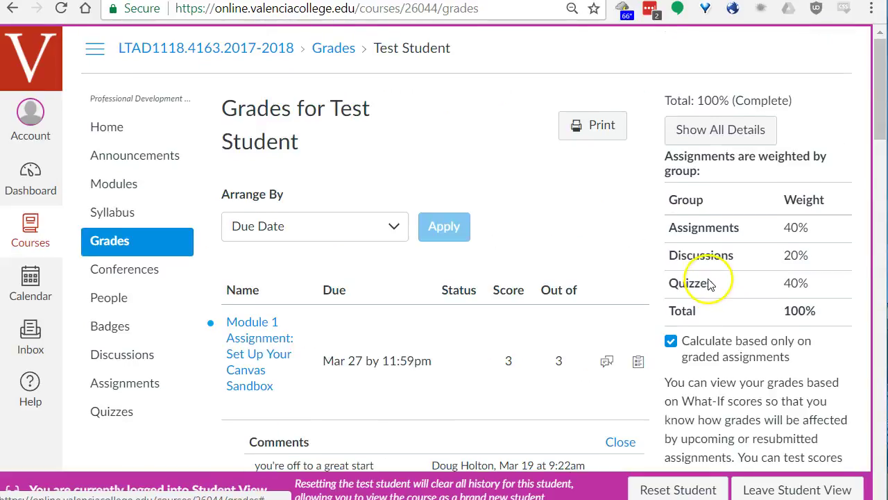